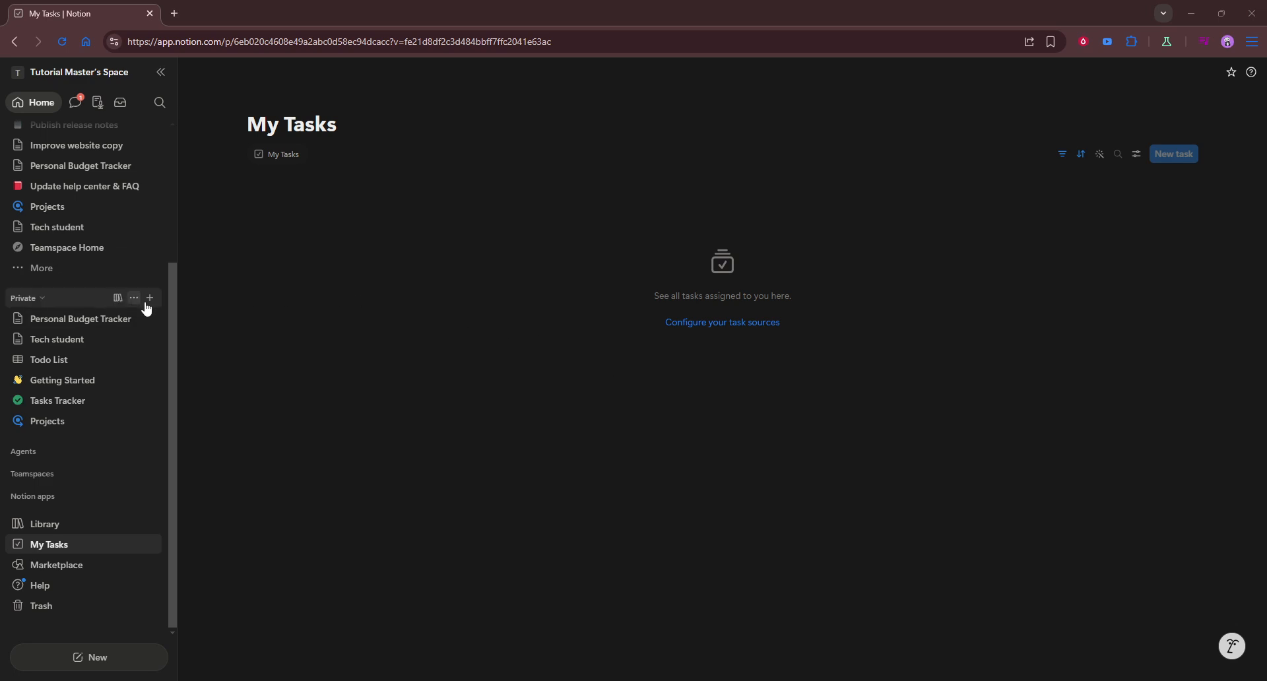
Create a new private page titled "Notion Dashboard for School"
{"action": "left_click", "coordinate": [150, 299]}
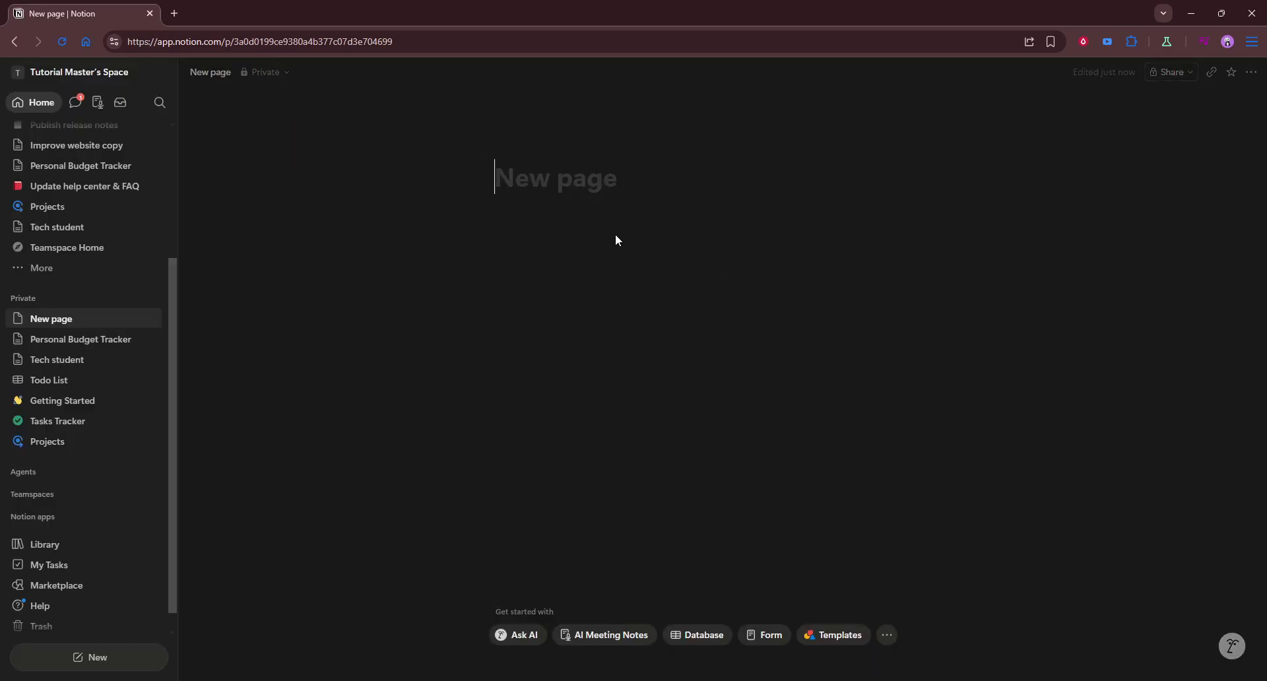
{"action": "type", "text": "Notion D"}
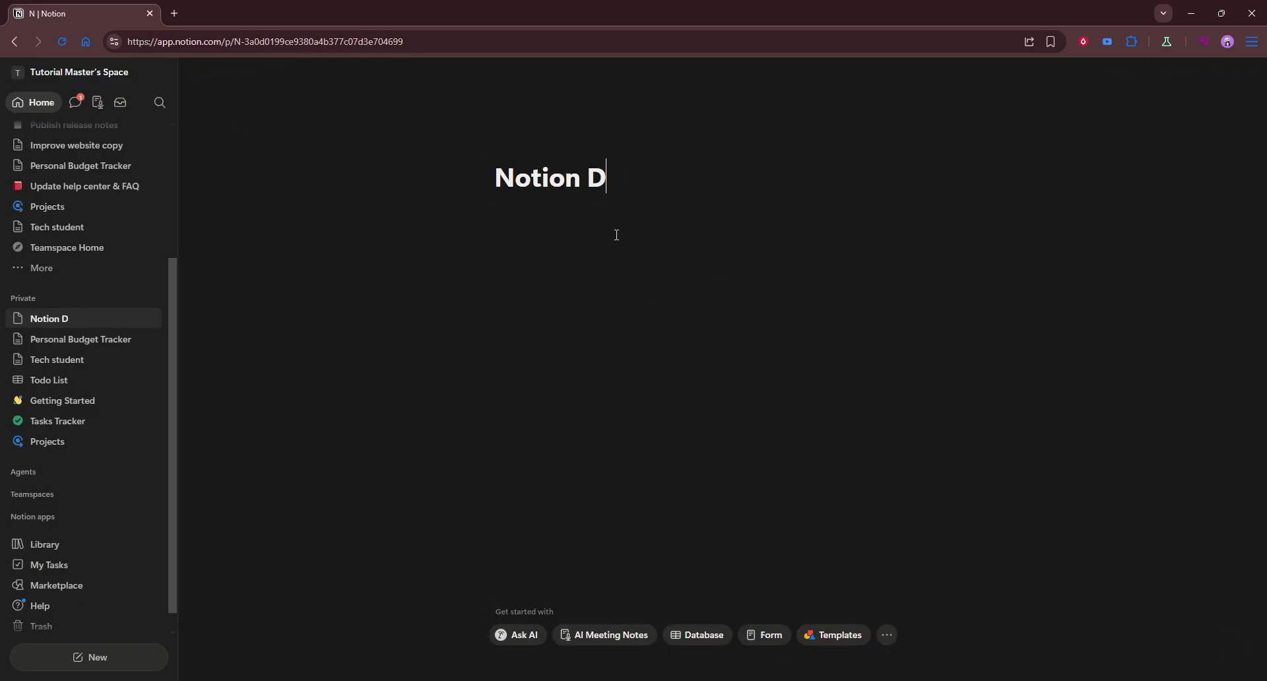
{"action": "type", "text": "ashbopar"}
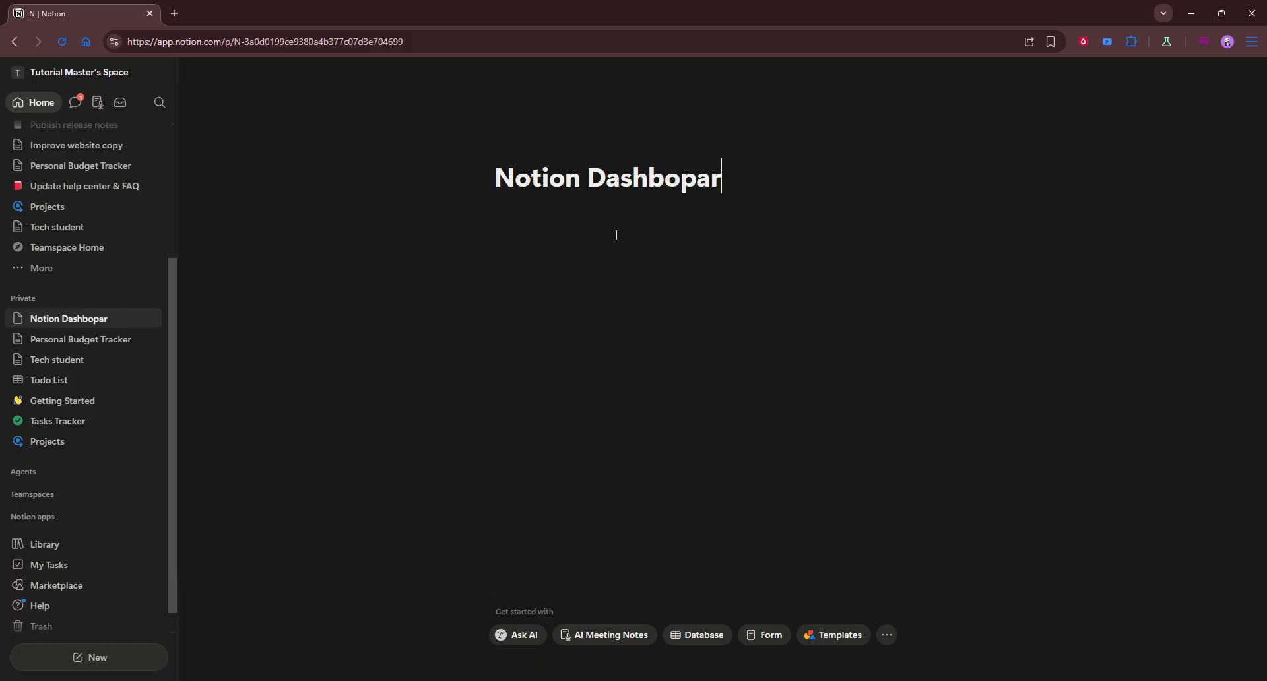
{"action": "key", "text": "BackSpace"}
{"action": "key", "text": "BackSpace"}
{"action": "key", "text": "BackSpace"}
{"action": "type", "text": "ard for School"}
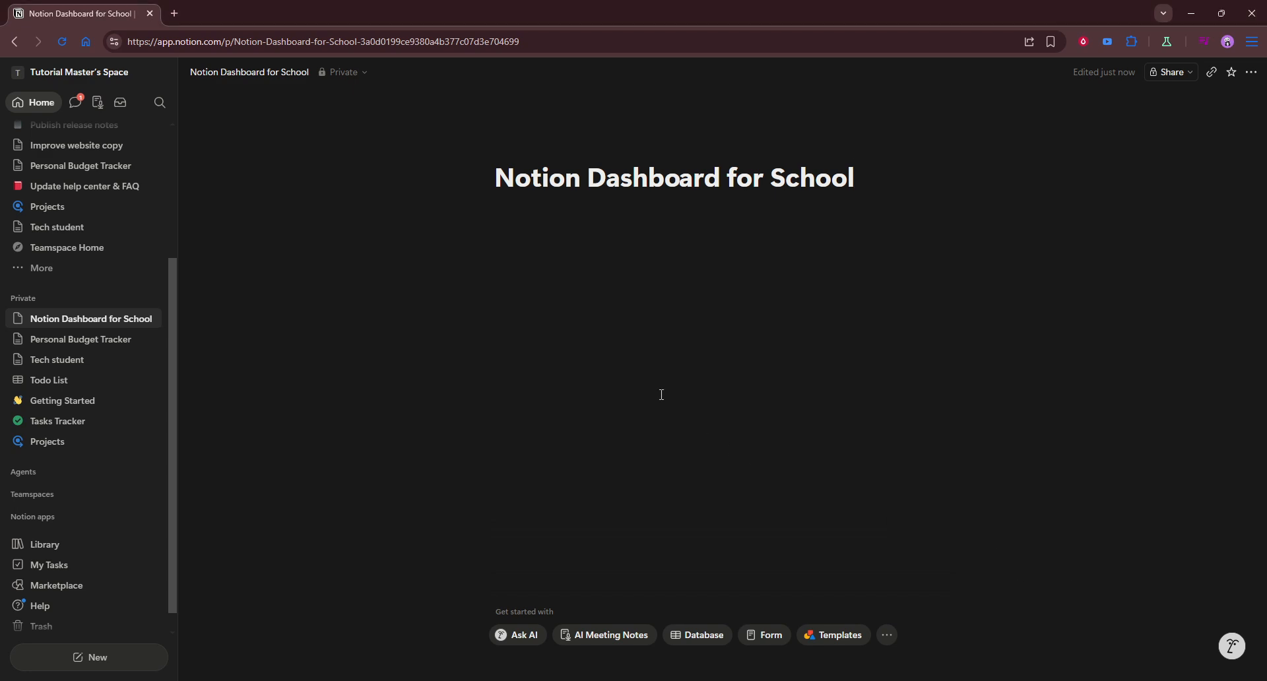
Insert an inline database below the title and name it "Class"
{"action": "left_click", "coordinate": [621, 235]}
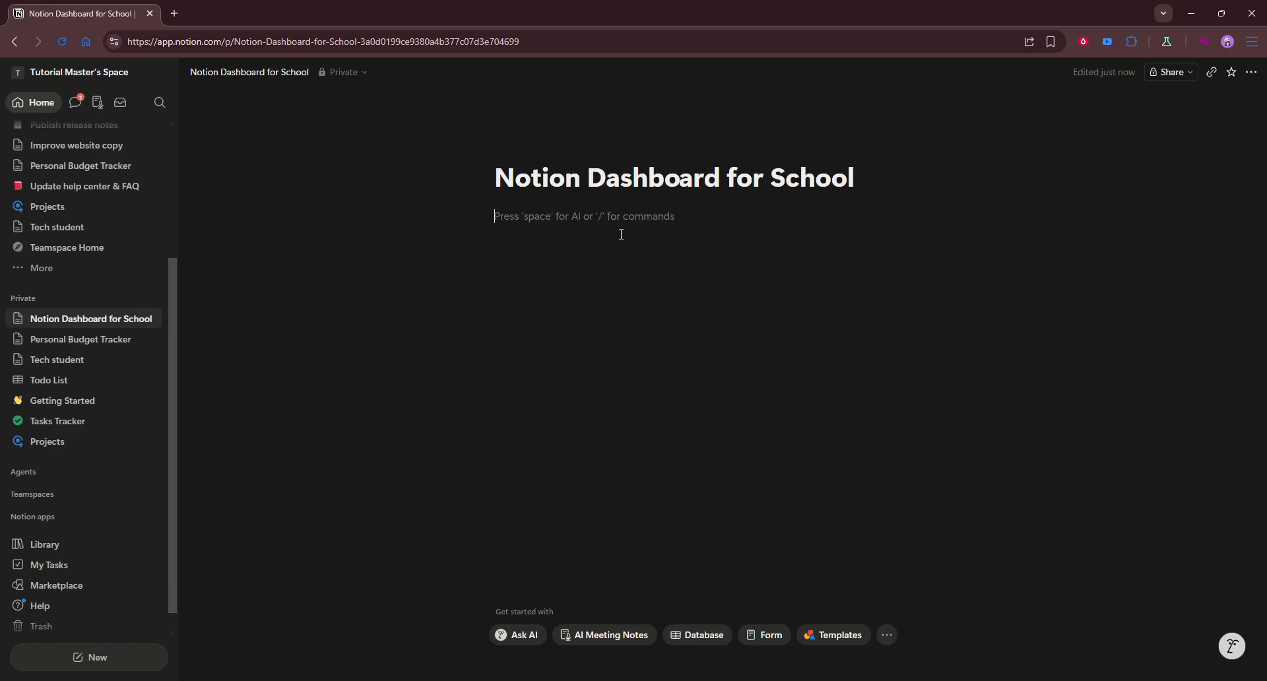
{"action": "type", "text": "/dat"}
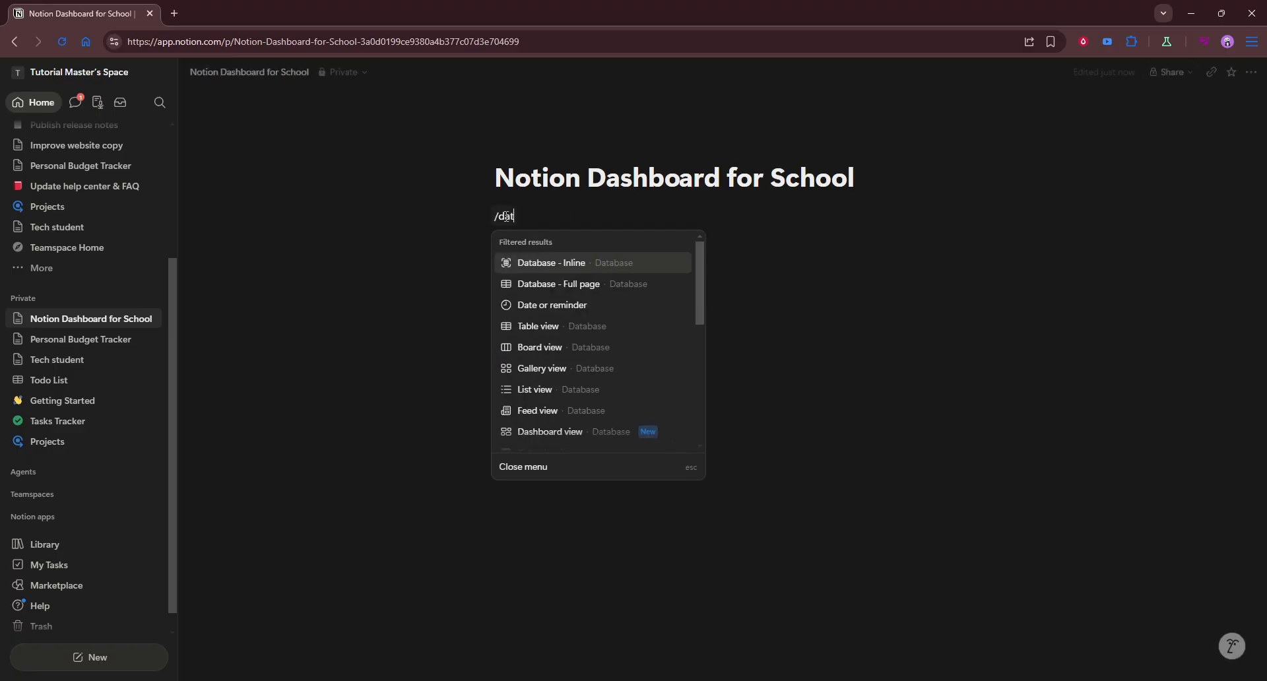
{"action": "left_click", "coordinate": [536, 269]}
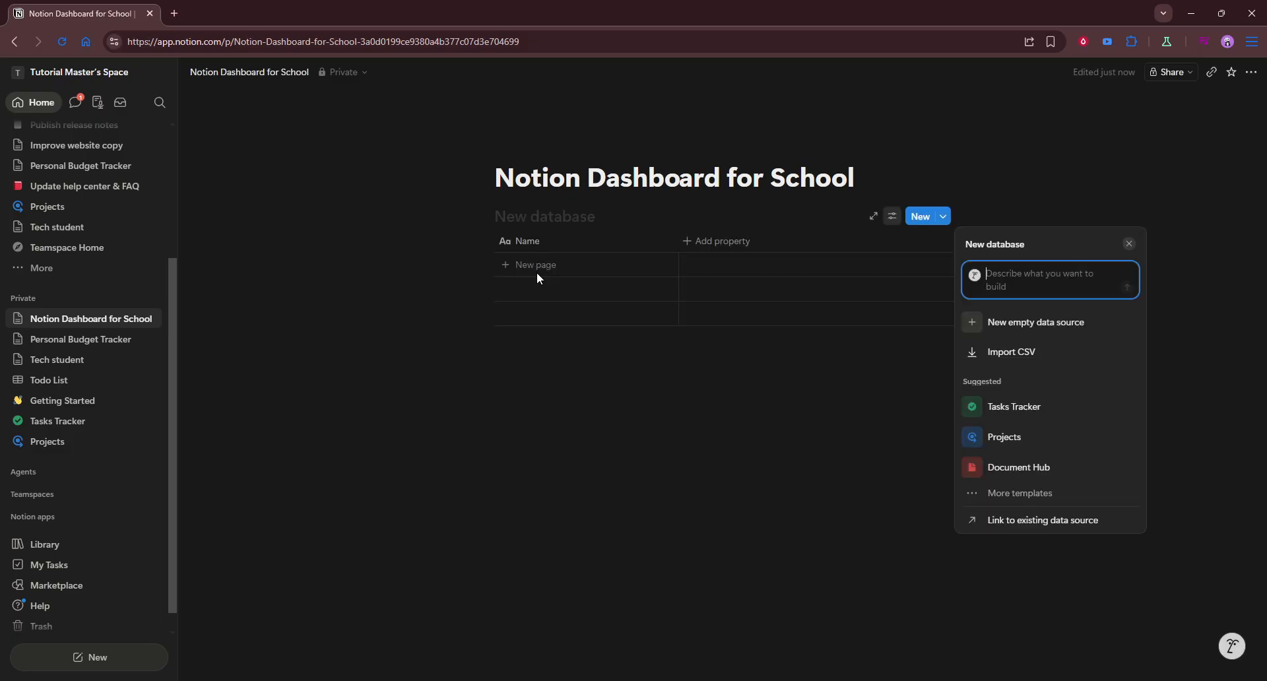
{"action": "left_click", "coordinate": [533, 220]}
{"action": "key", "text": "t"}
{"action": "key", "text": "a"}
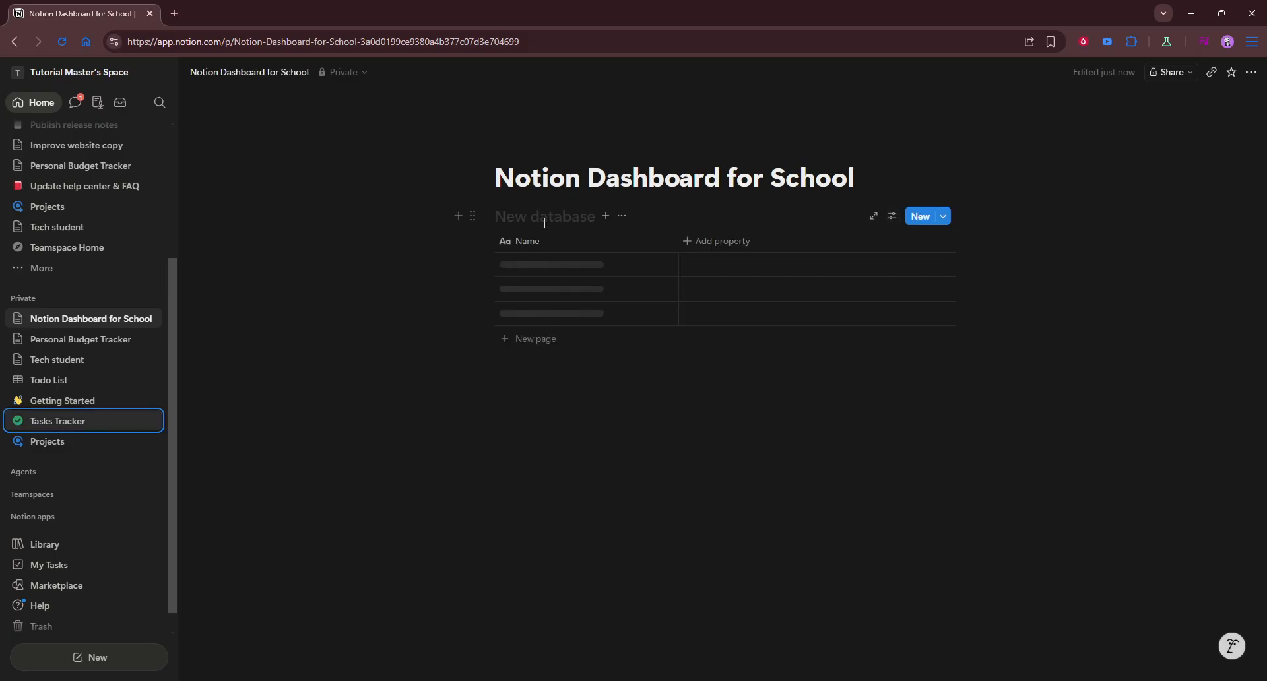
{"action": "left_click", "coordinate": [544, 222]}
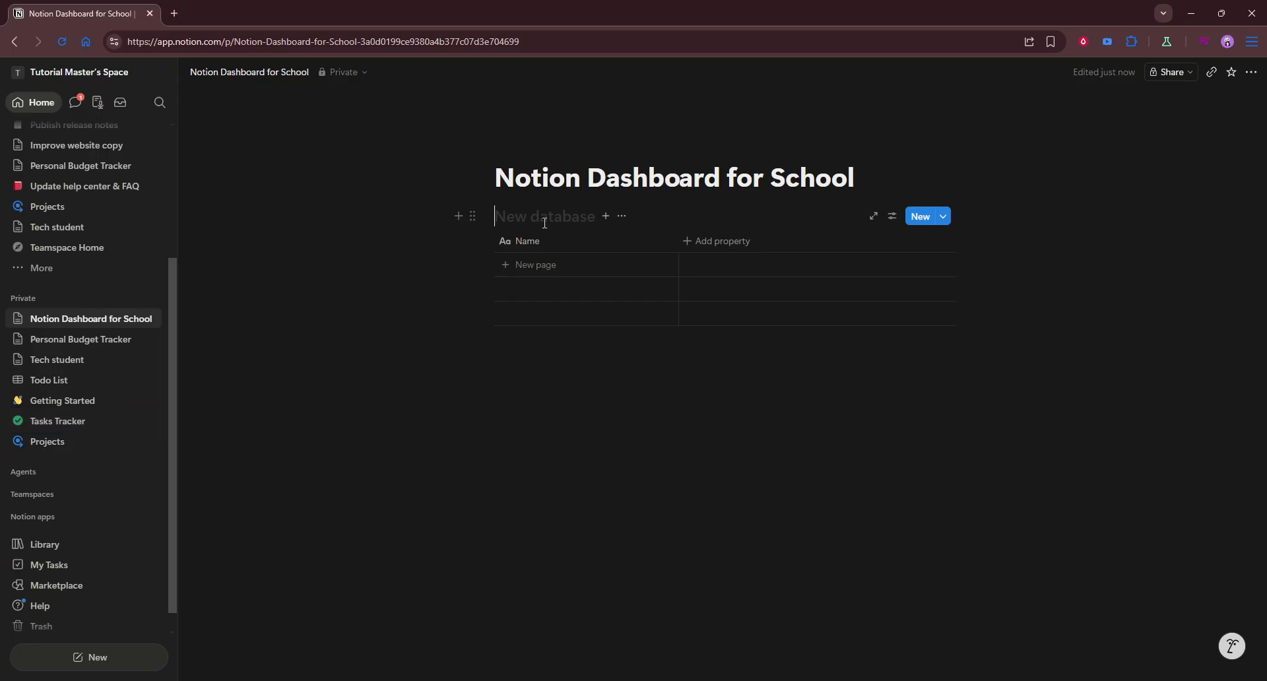
{"action": "type", "text": "Class"}
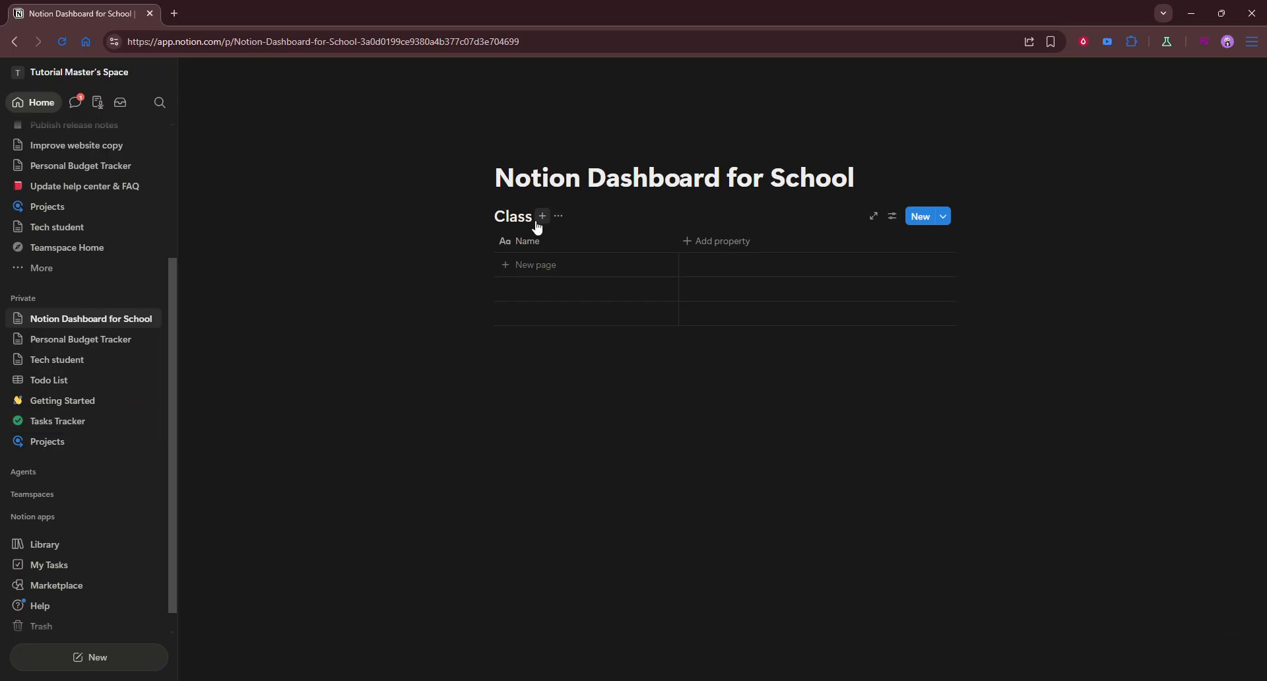
Add a Text property to the Class database and rename it "Readin"
{"action": "left_click", "coordinate": [638, 359]}
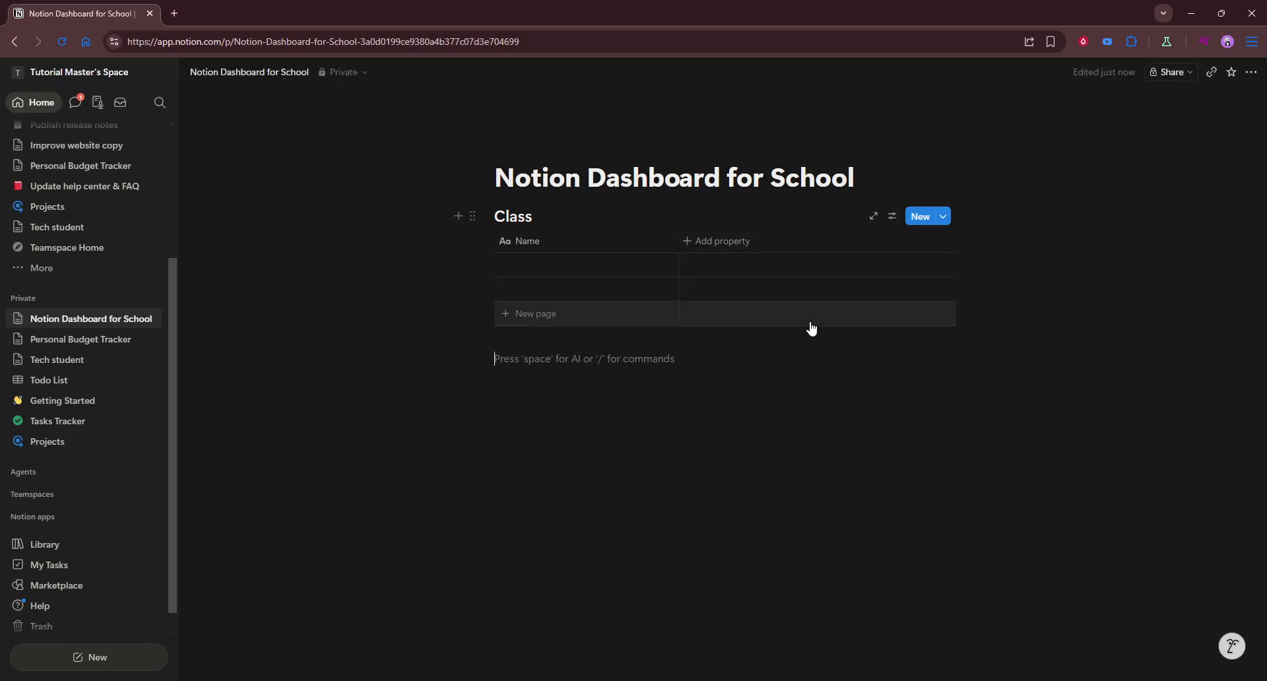
{"action": "left_click", "coordinate": [730, 242]}
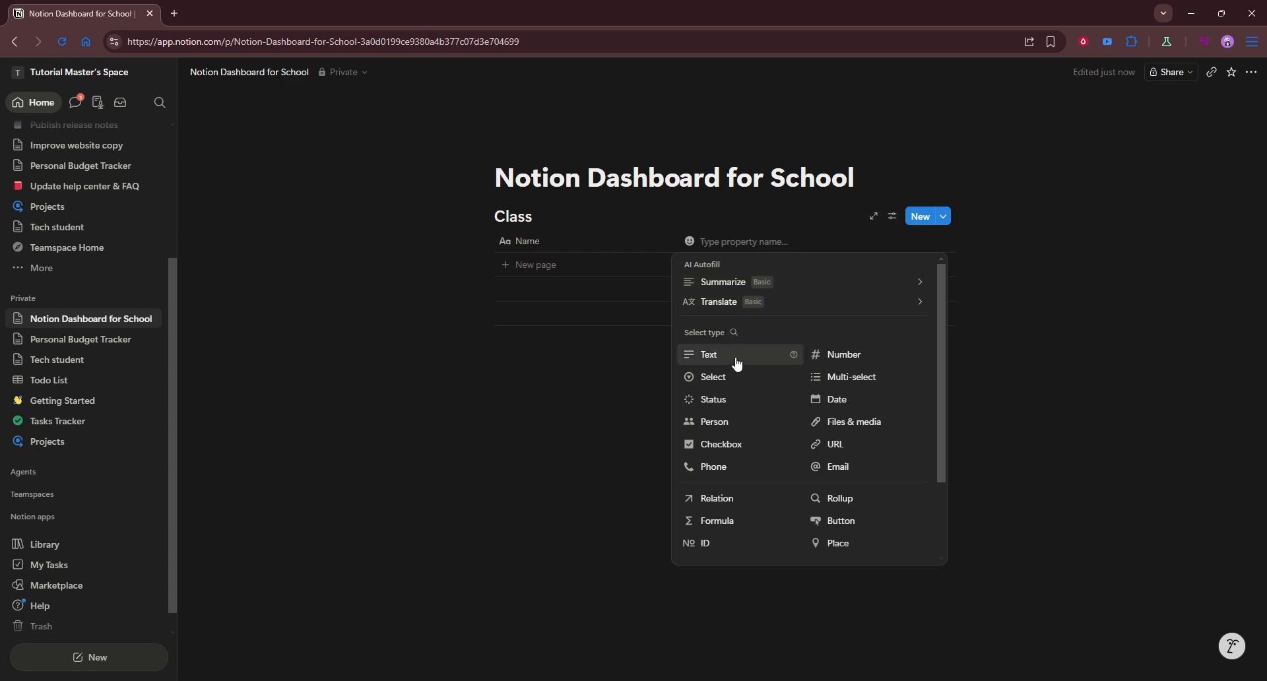
{"action": "left_click", "coordinate": [737, 362]}
{"action": "left_click", "coordinate": [743, 250]}
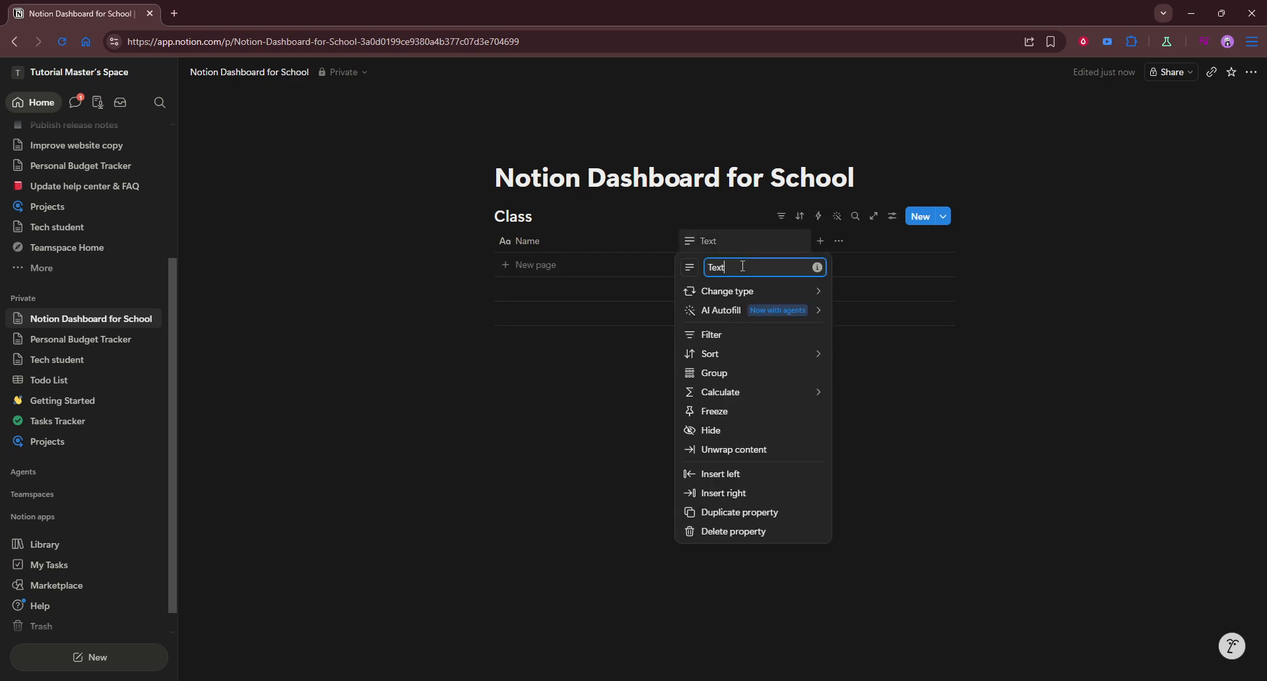
{"action": "double_click", "coordinate": [724, 267]}
{"action": "type", "text": "Readin"}
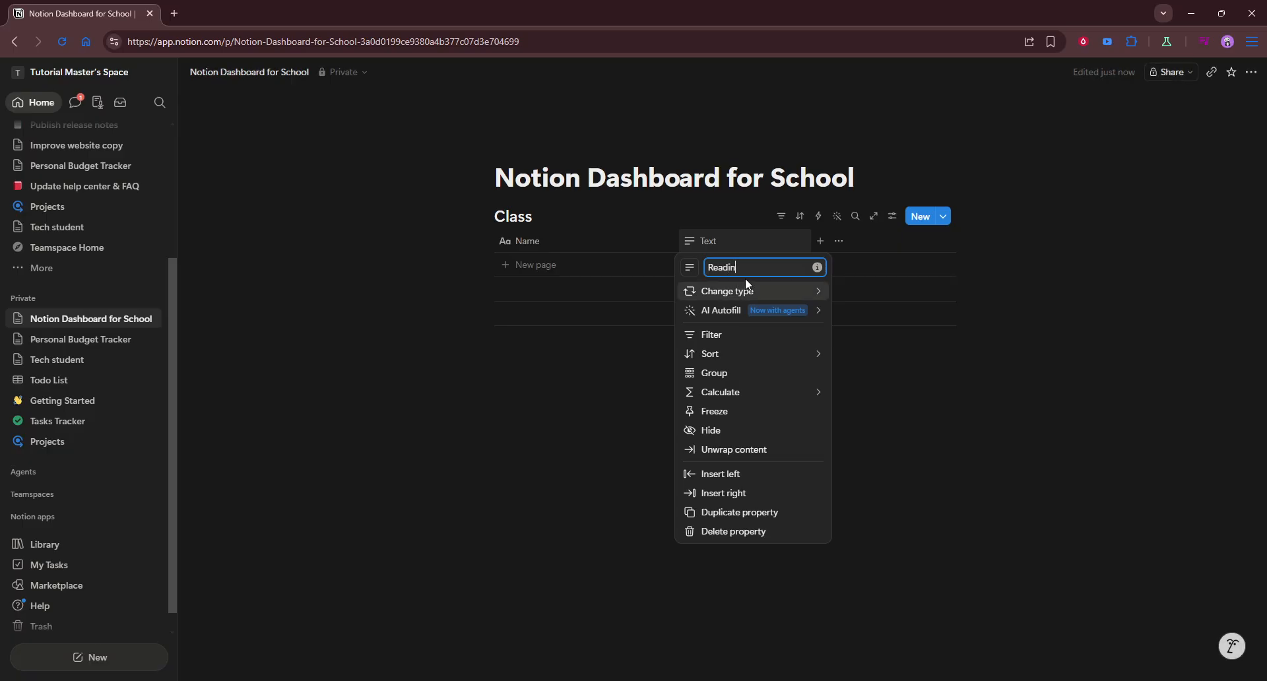
{"action": "left_click", "coordinate": [757, 294]}
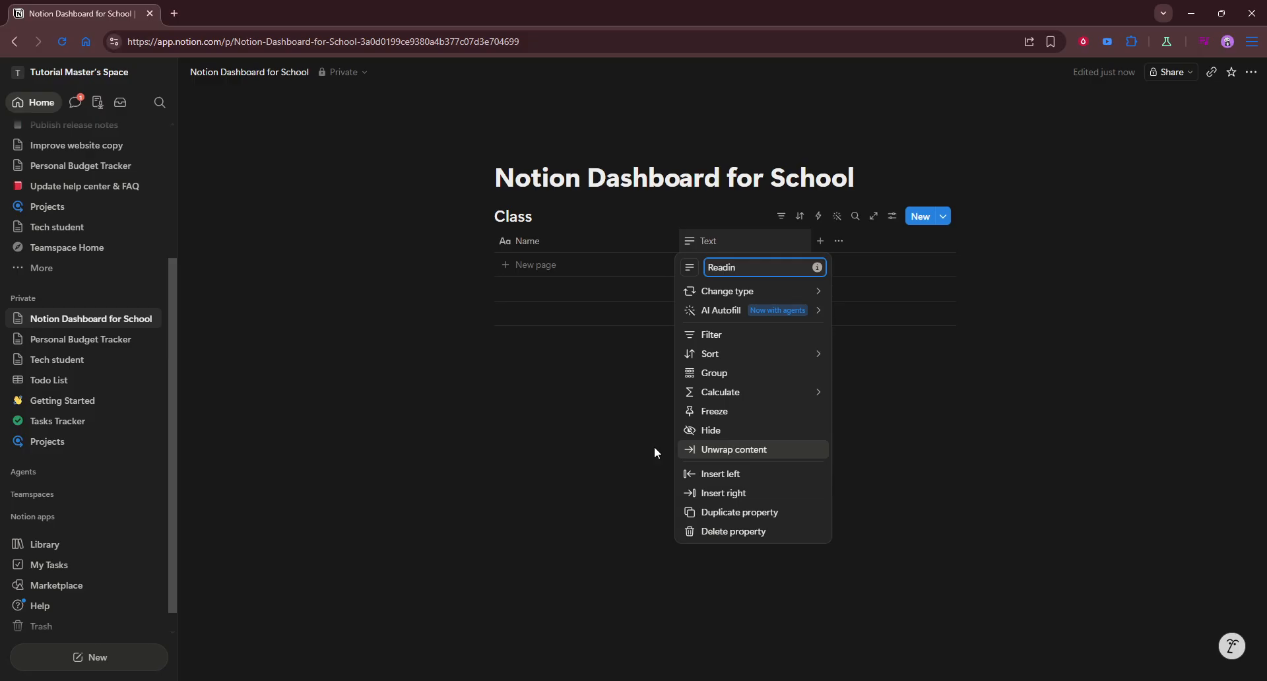
{"action": "left_click", "coordinate": [839, 257]}
Add a Date property to the Class database and rename it "Deadline"
{"action": "left_click", "coordinate": [822, 243]}
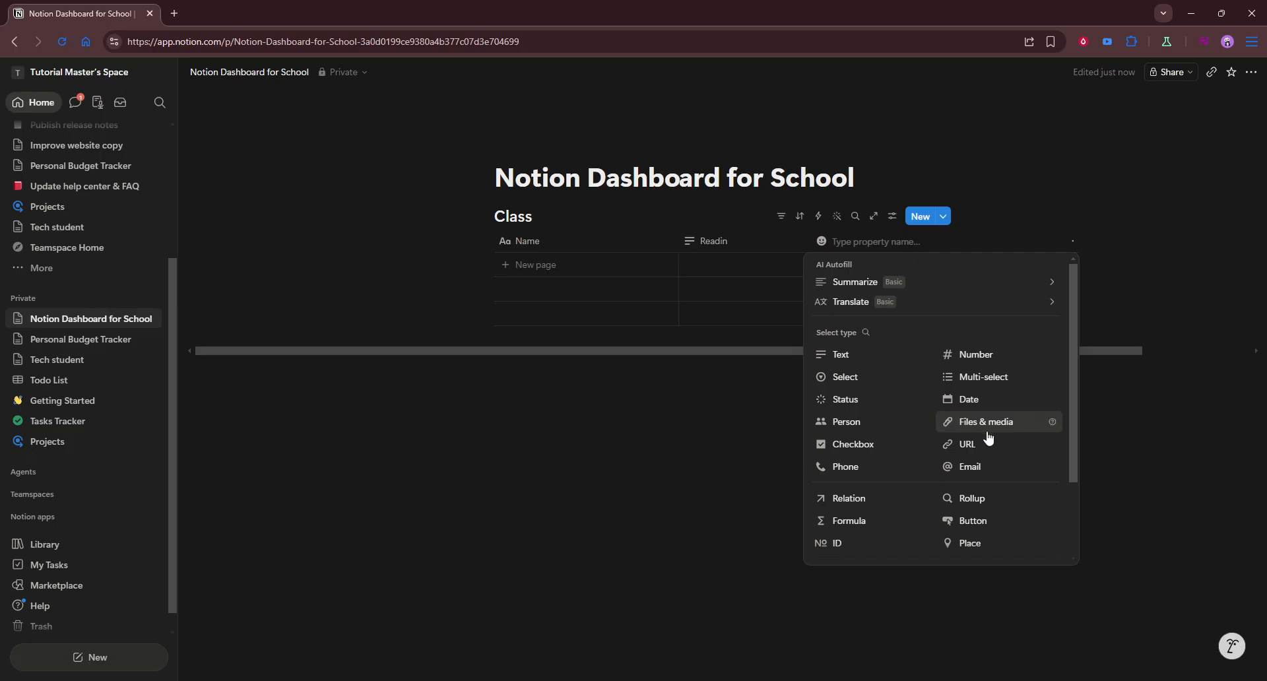
{"action": "left_click", "coordinate": [664, 428]}
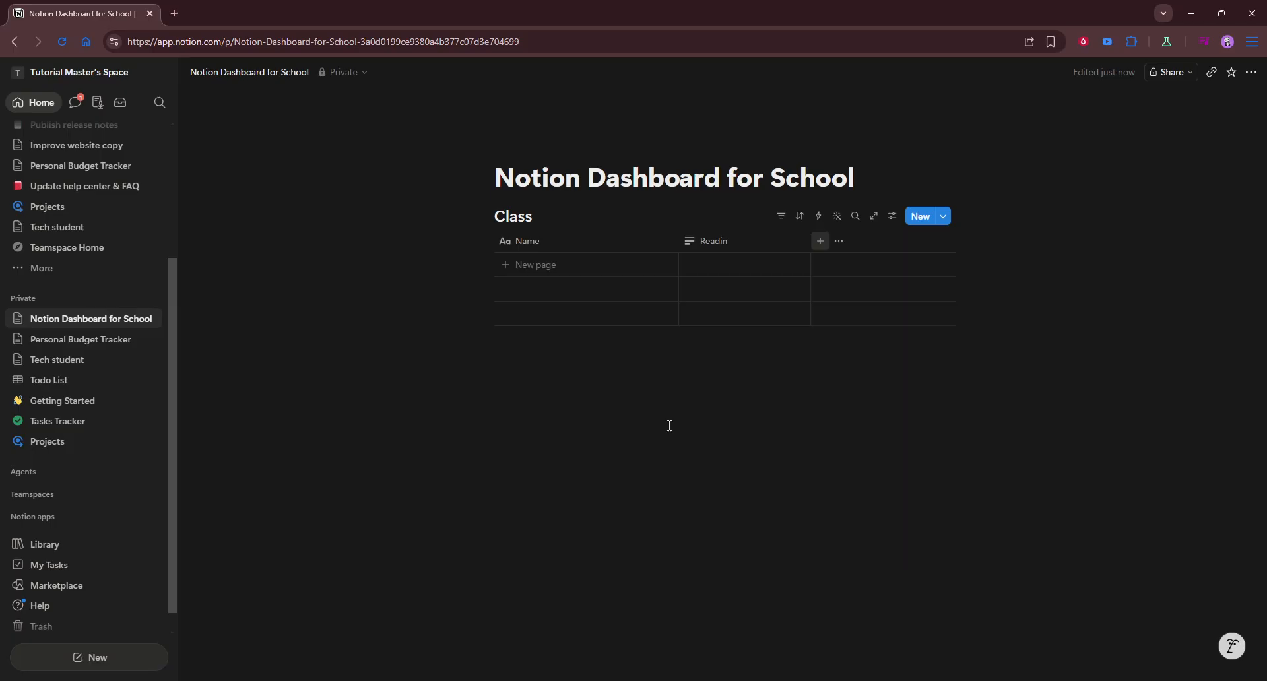
{"action": "left_click", "coordinate": [820, 241]}
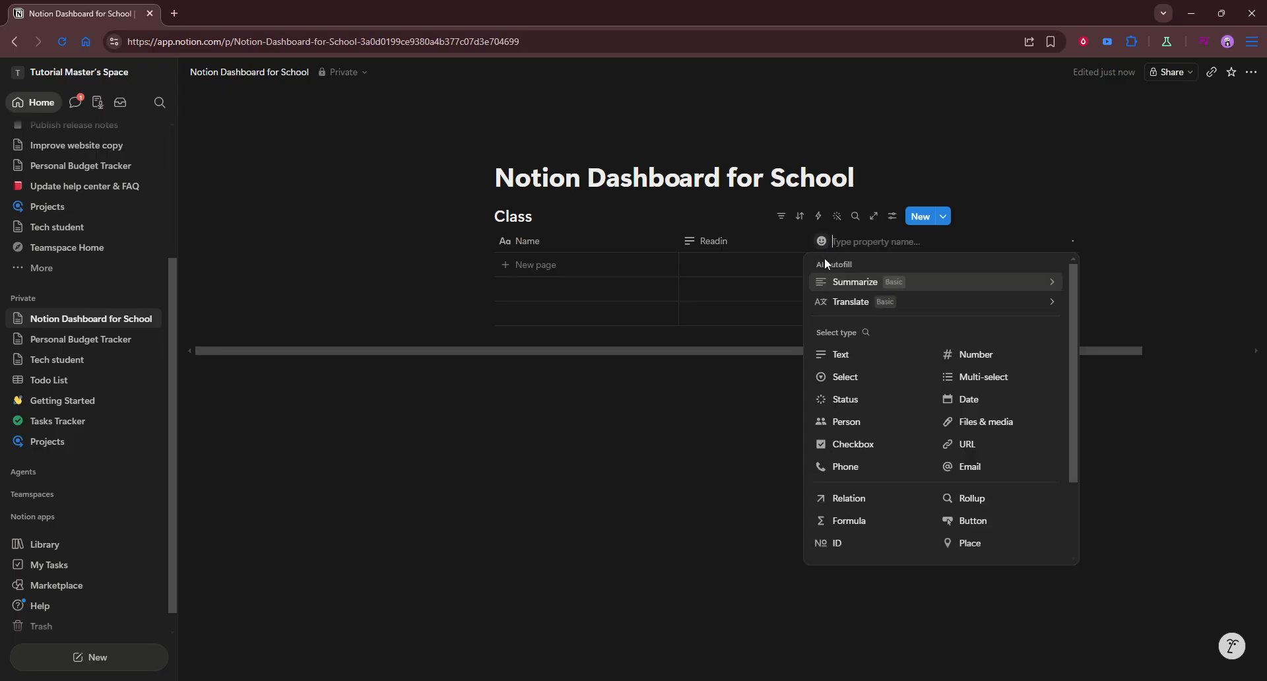
{"action": "left_click", "coordinate": [968, 399]}
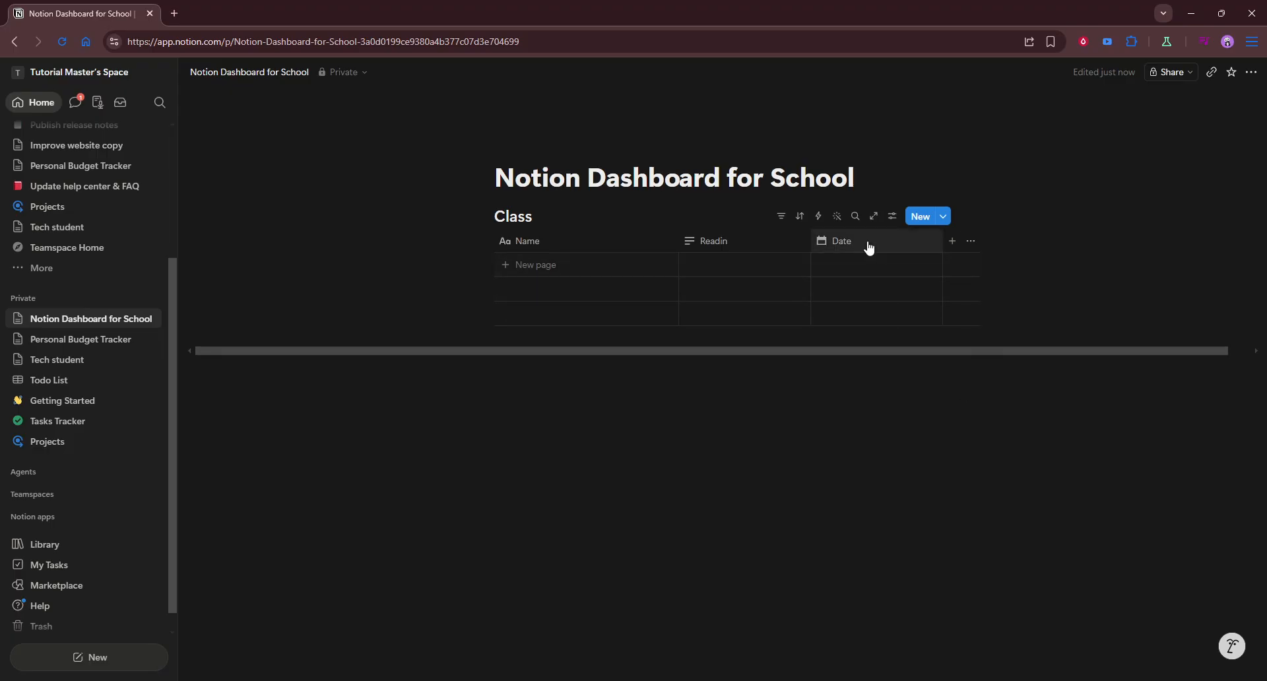
{"action": "left_click", "coordinate": [864, 241]}
{"action": "key", "text": "ctrl+a"}
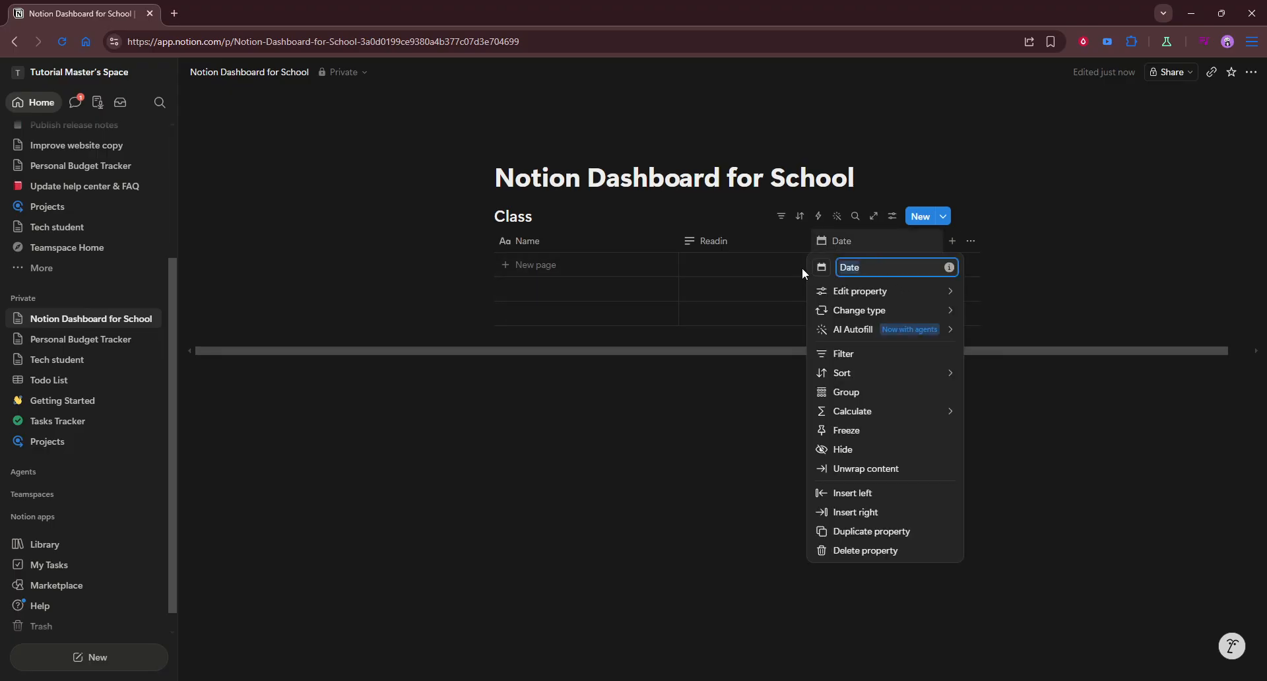
{"action": "type", "text": "Deadline"}
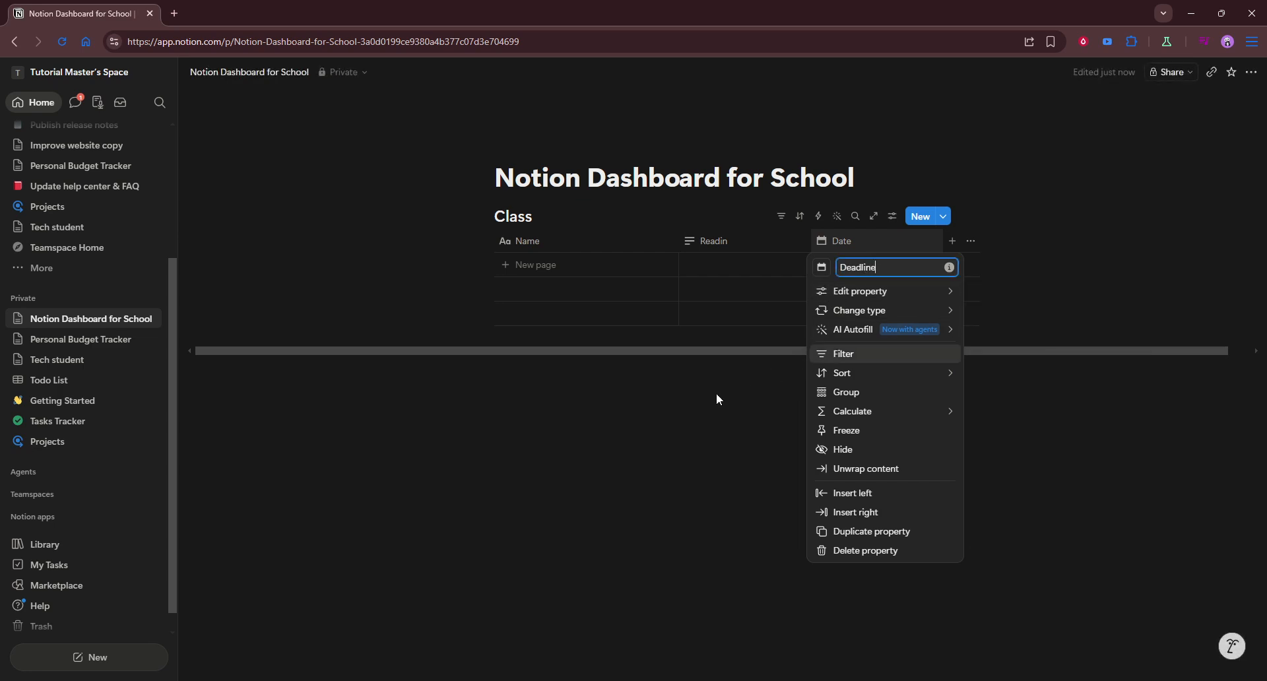
{"action": "key", "text": "Return"}
{"action": "left_click", "coordinate": [569, 420]}
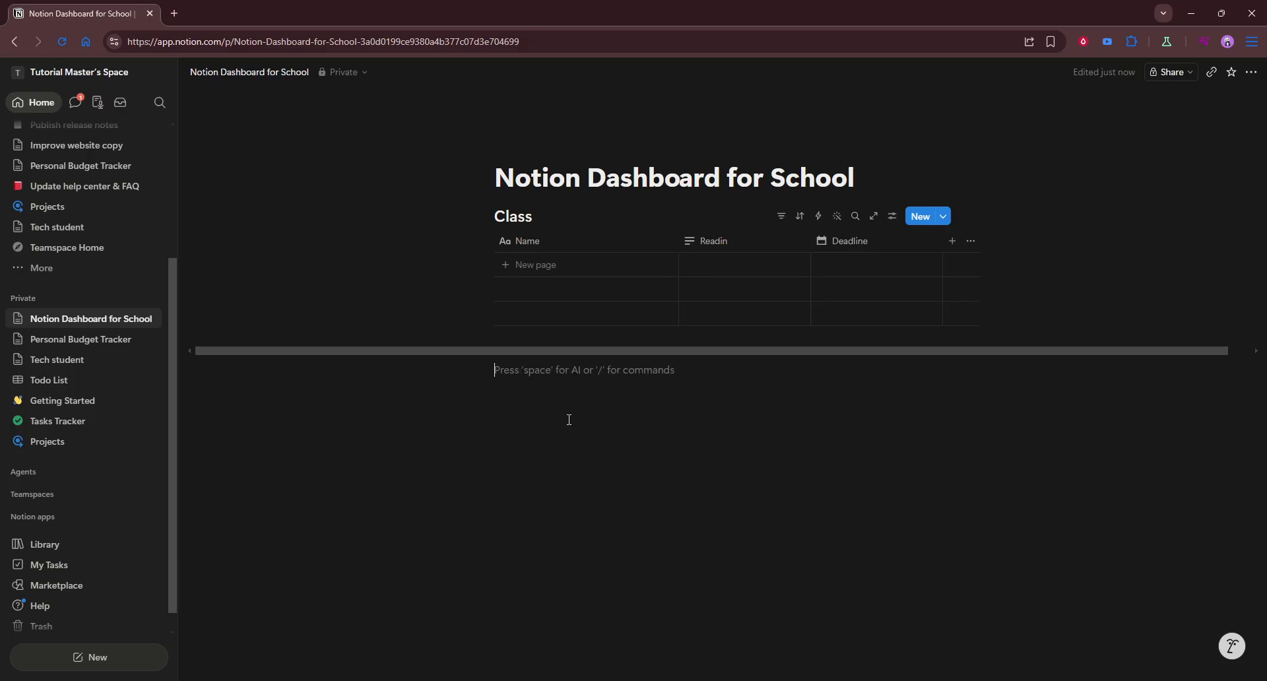
Insert a new table database below the Class database using the Tasks Tracker template
{"action": "type", "text": "/"}
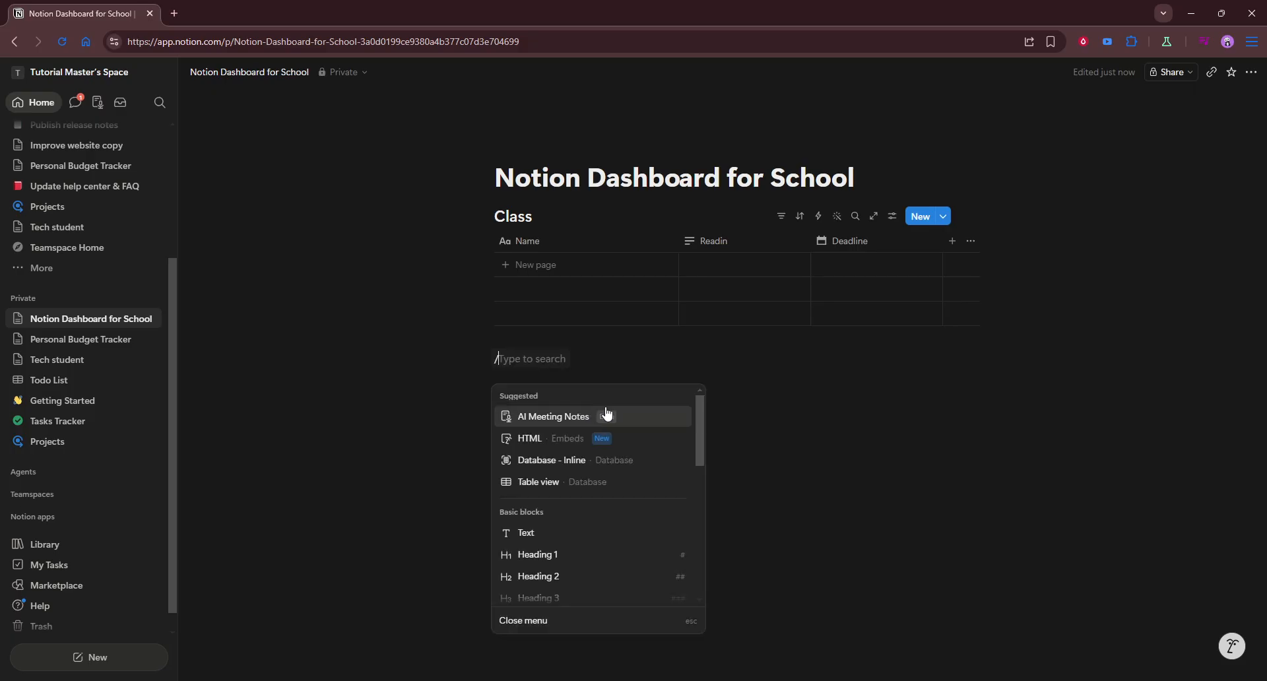
{"action": "type", "text": "ta"}
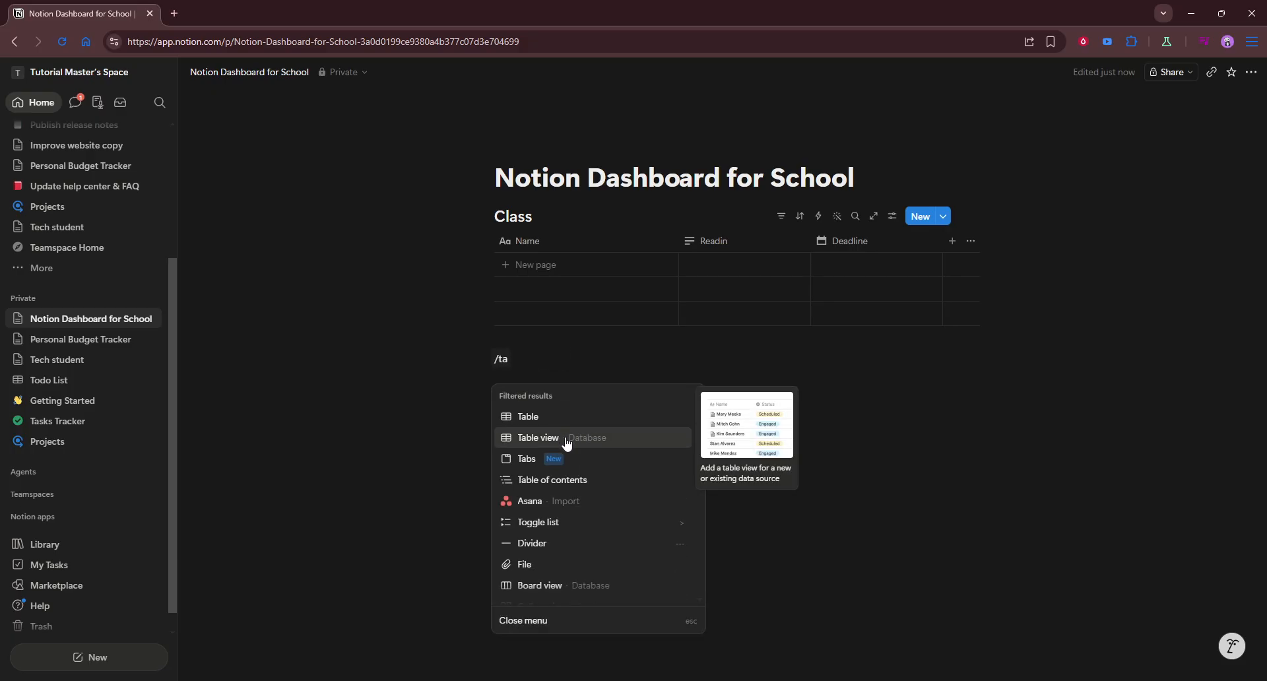
{"action": "type", "text": "s"}
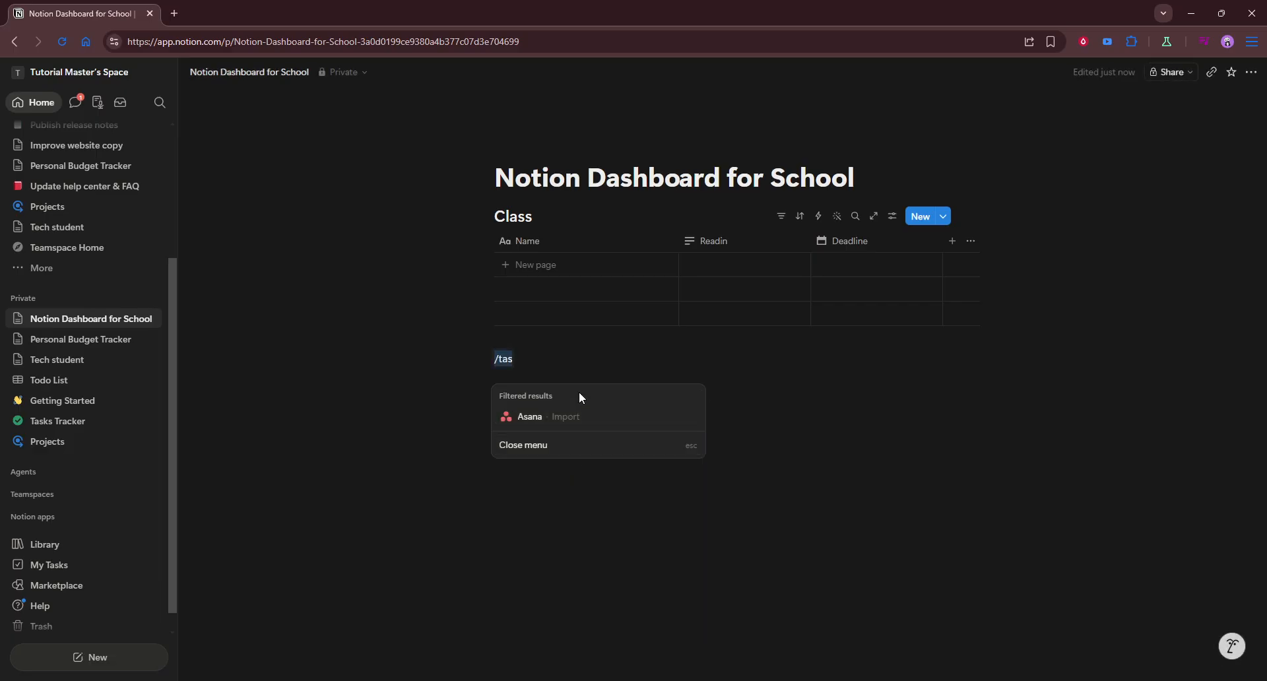
{"action": "type", "text": "d"}
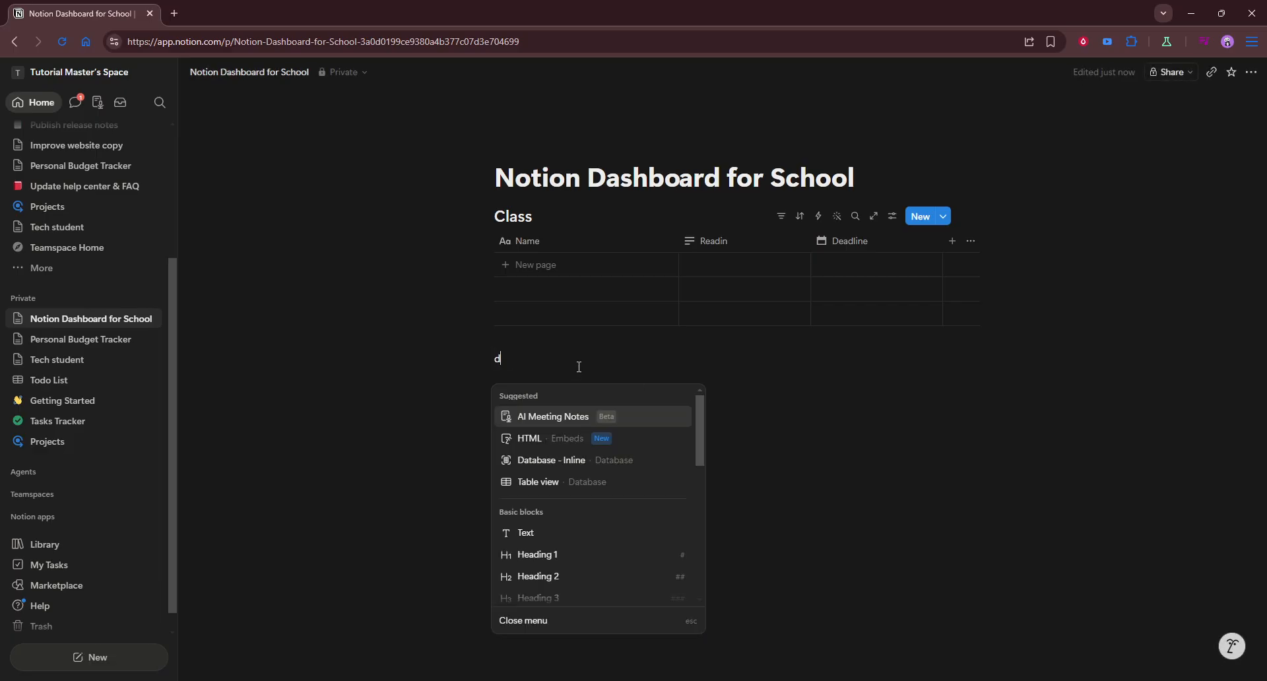
{"action": "type", "text": "ata"}
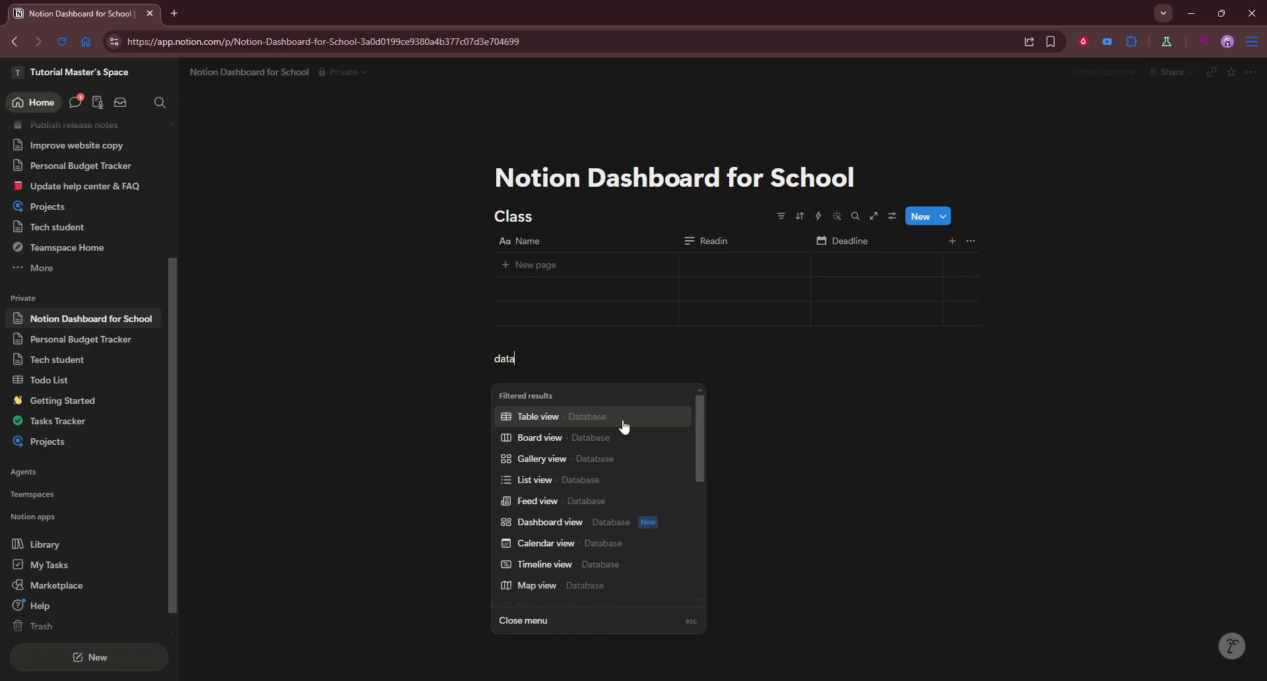
{"action": "type", "text": "base"}
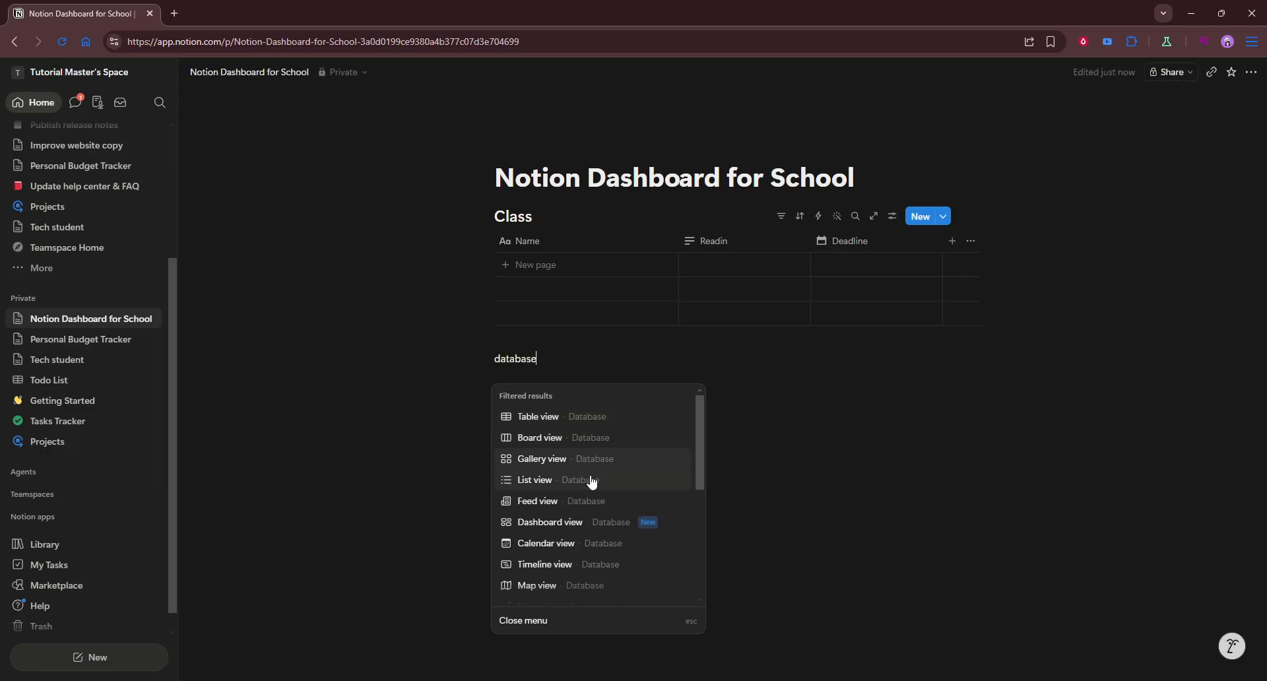
{"action": "left_click", "coordinate": [568, 418]}
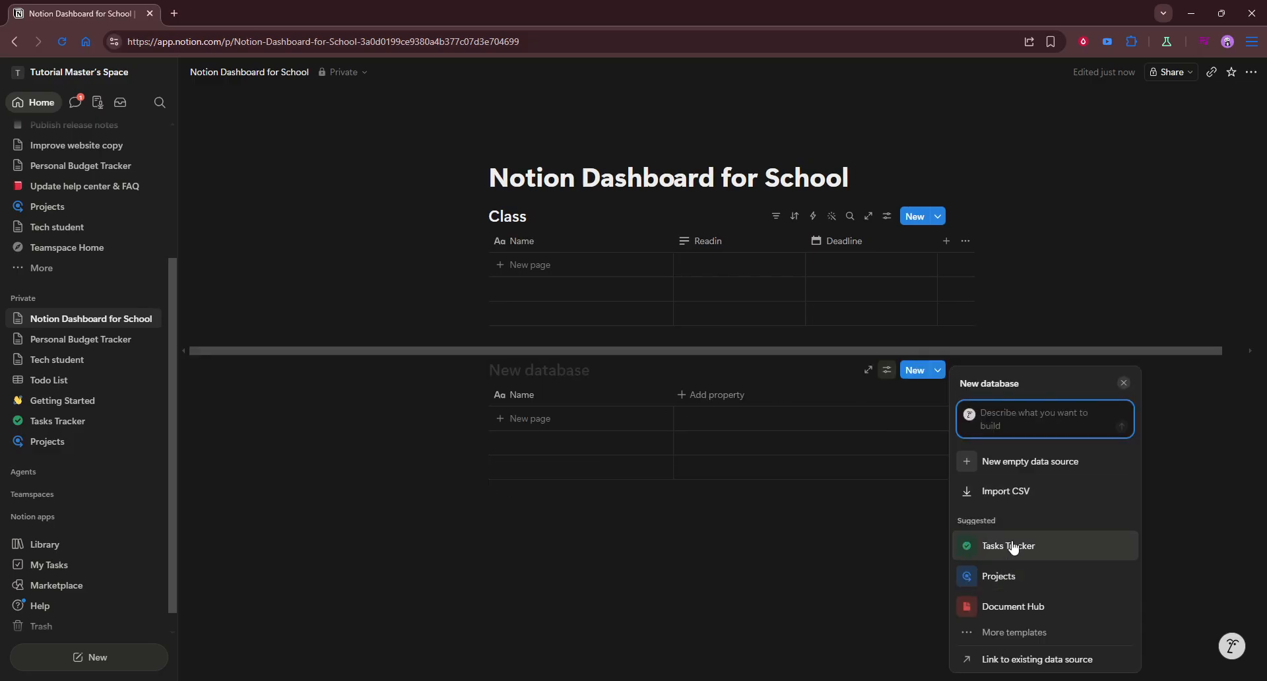
{"action": "key", "text": "Return"}
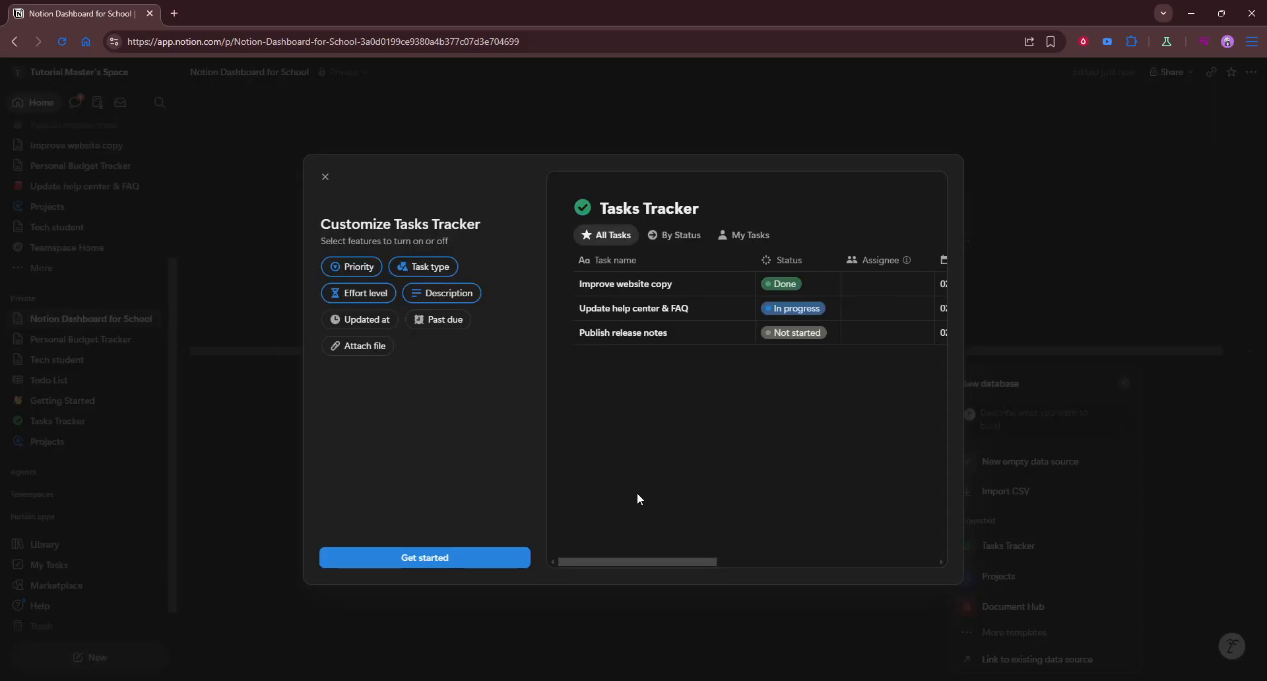
{"action": "left_click", "coordinate": [486, 556]}
{"action": "left_click", "coordinate": [484, 558]}
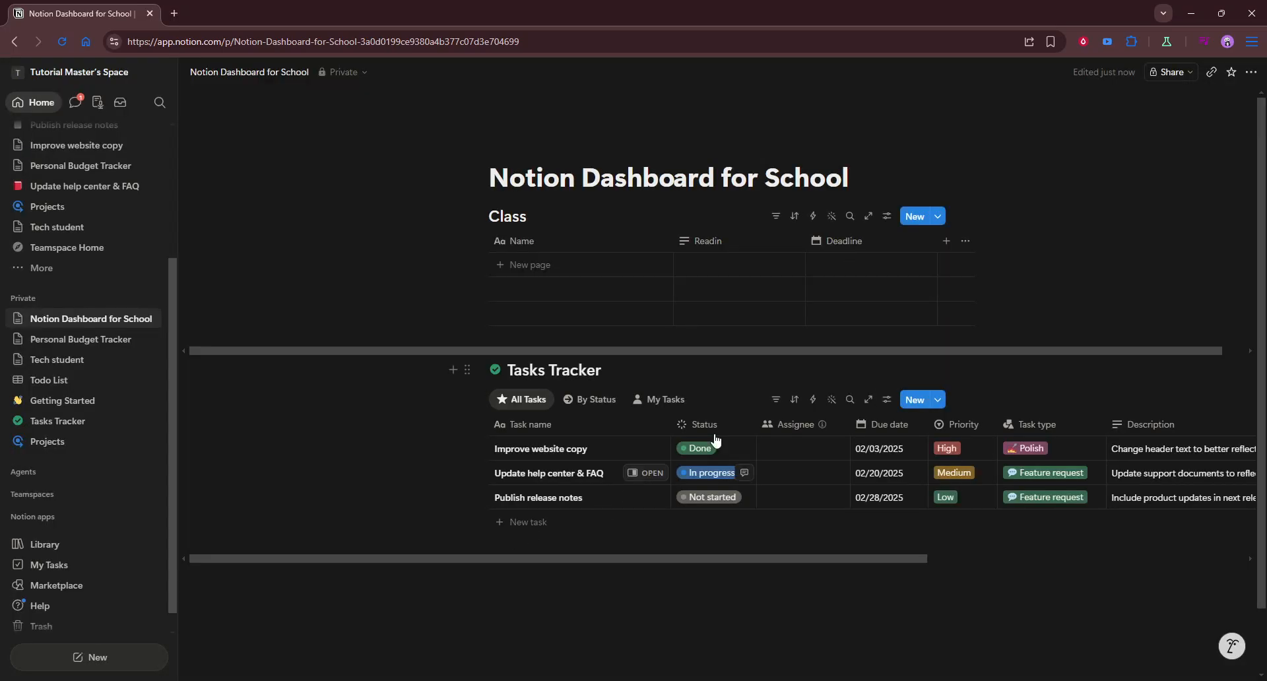
Insert a calendar view database below the Tasks Tracker and dismiss its template suggestions
{"action": "left_click_drag", "start_coordinate": [667, 555], "coordinate": [763, 553]}
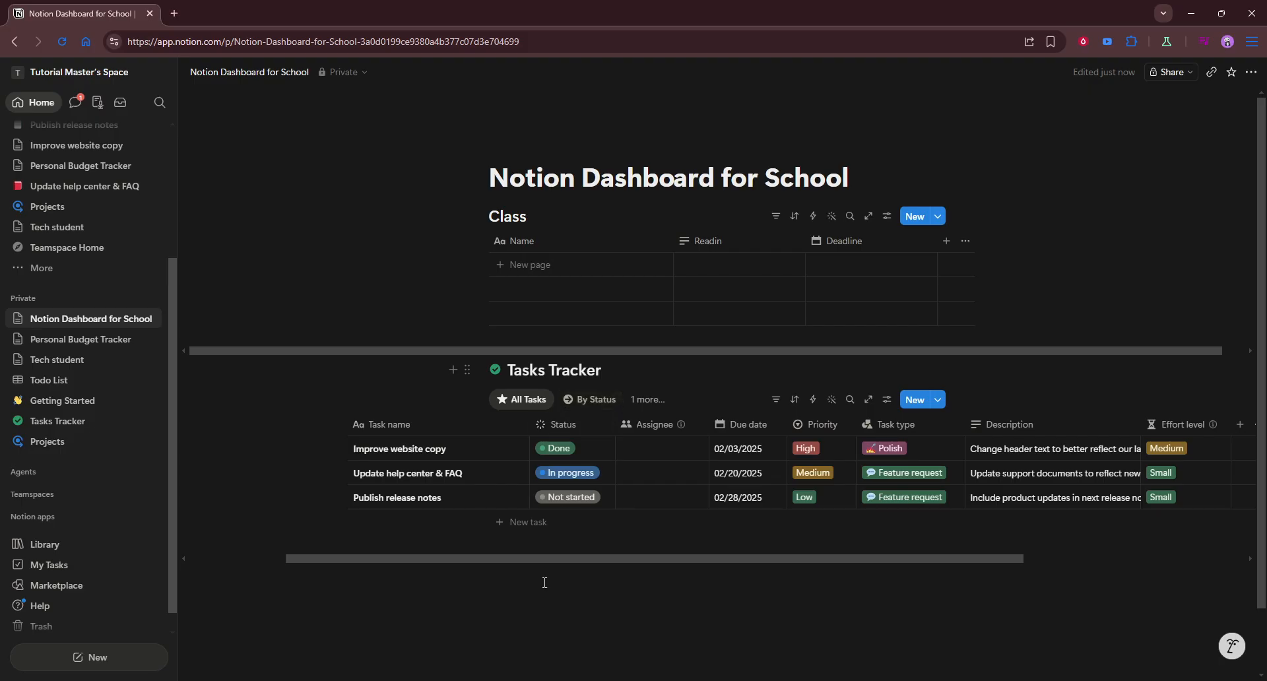
{"action": "left_click", "coordinate": [541, 607]}
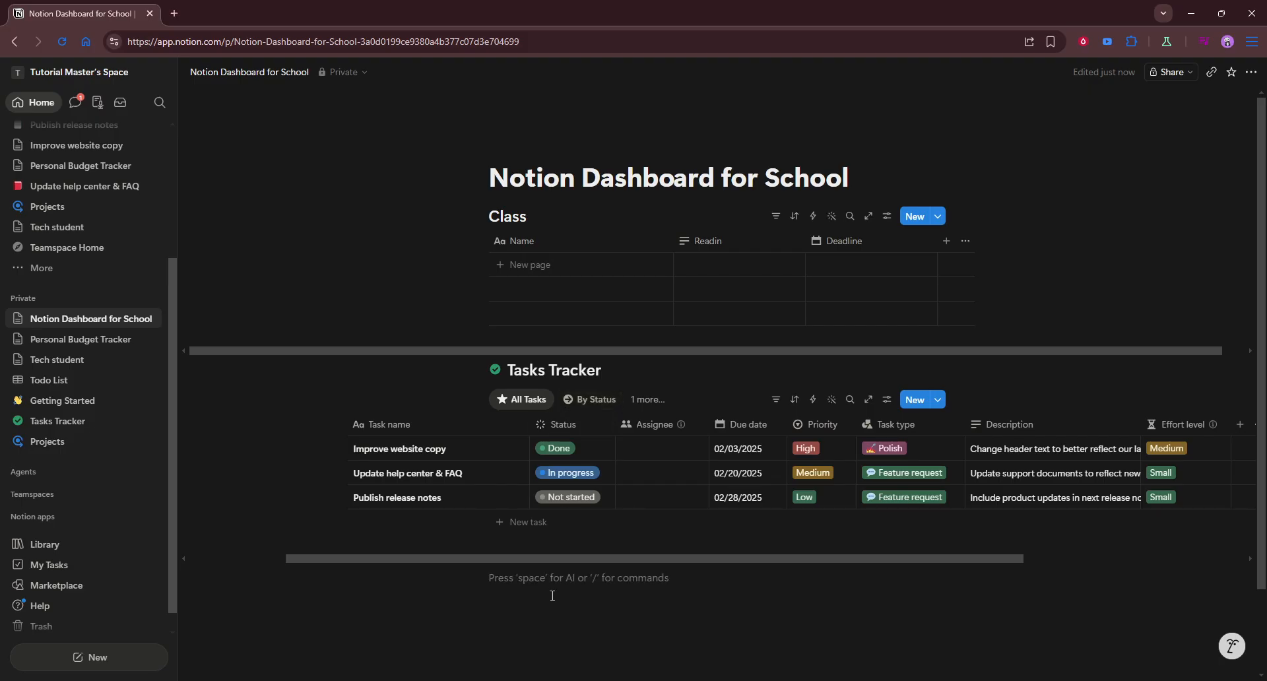
{"action": "type", "text": "/database"}
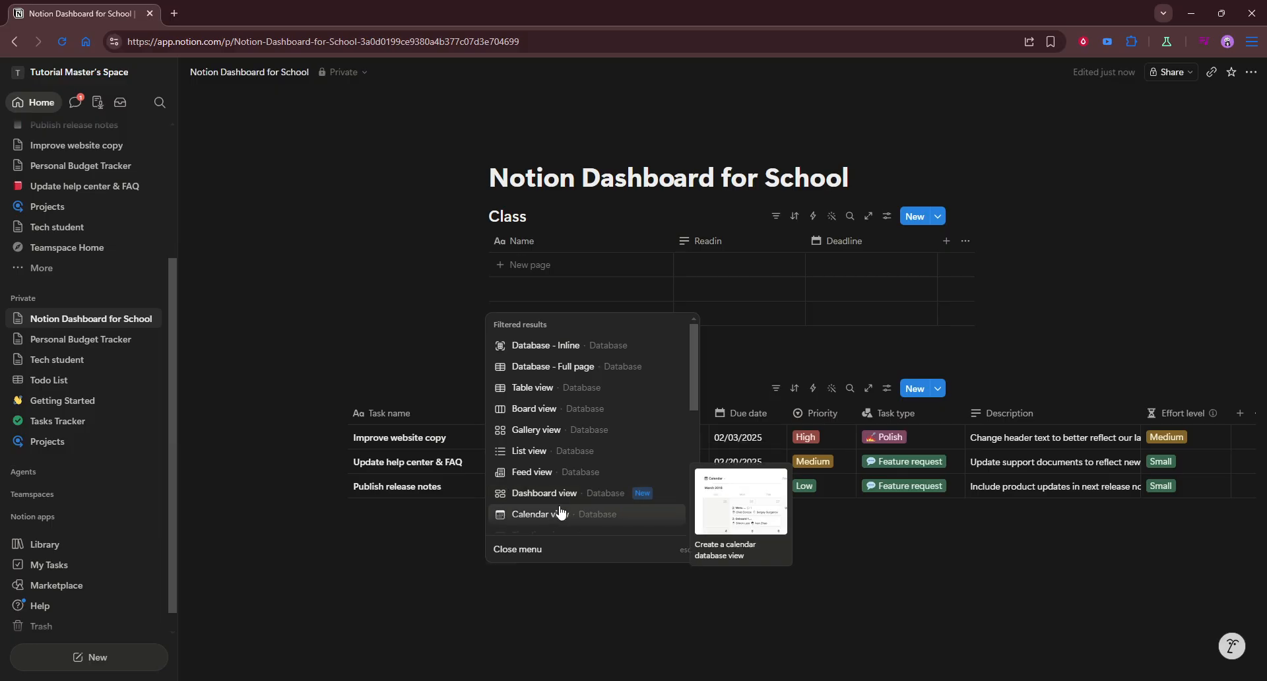
{"action": "left_click", "coordinate": [559, 514]}
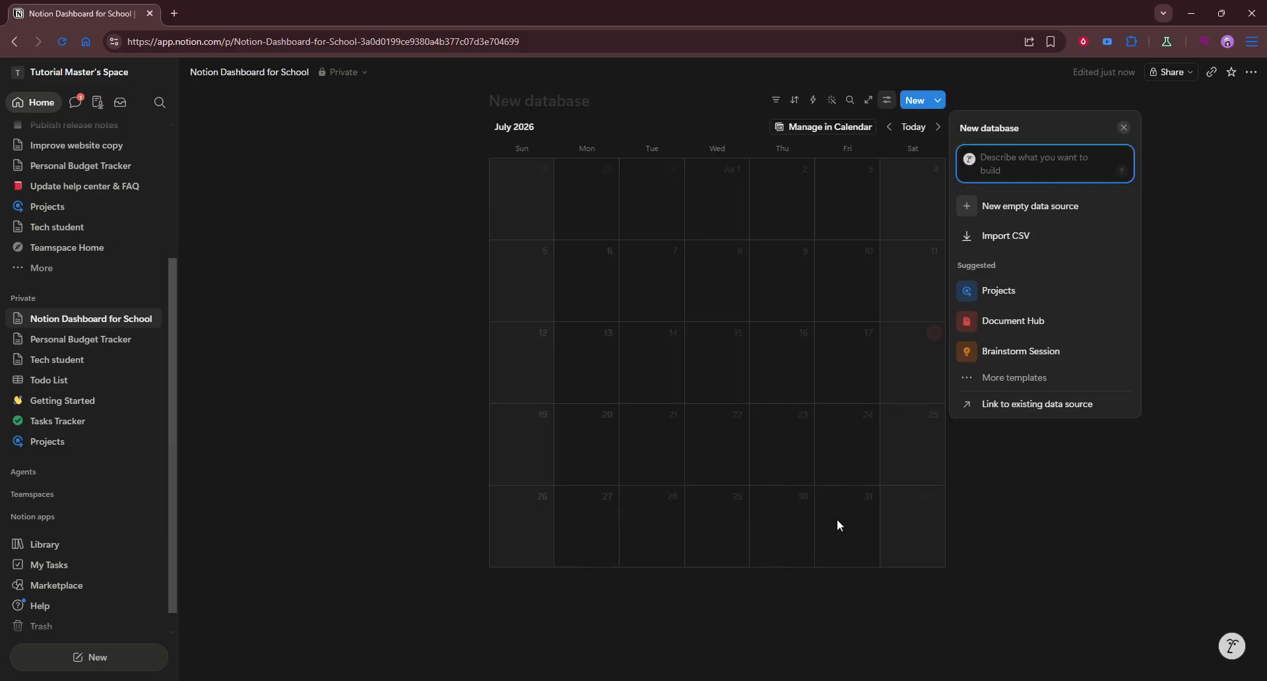
{"action": "left_click", "coordinate": [1096, 545]}
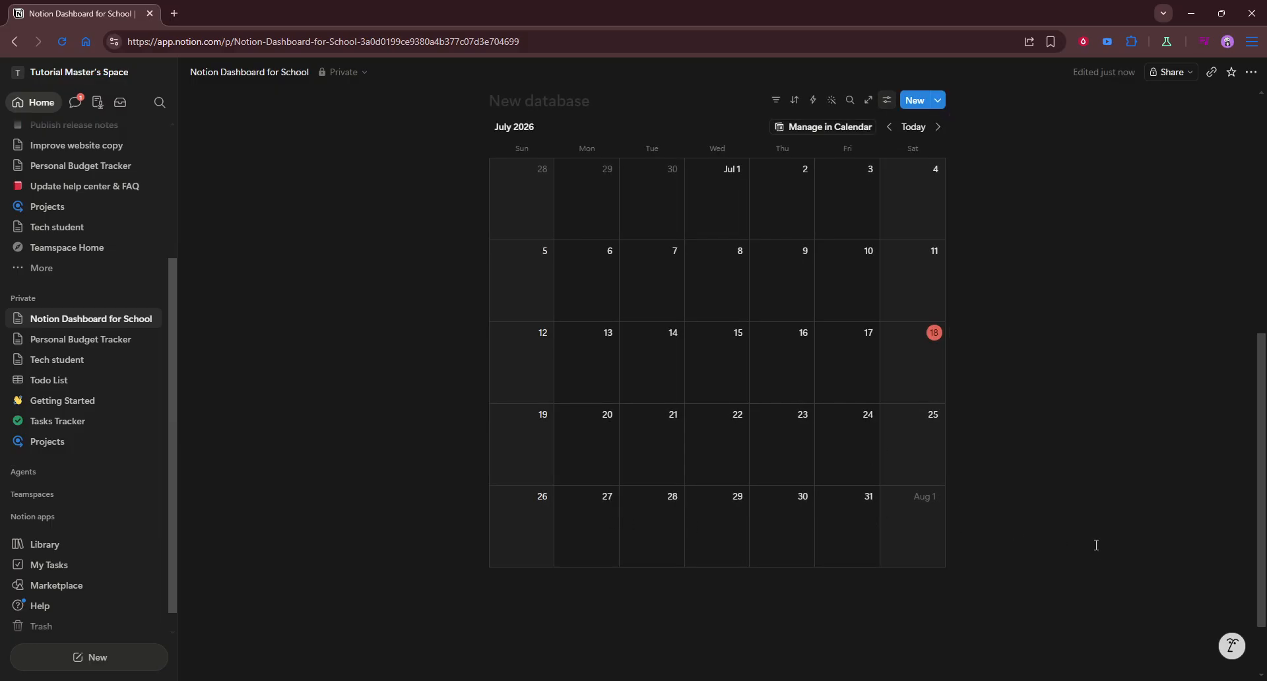
{"action": "scroll", "coordinate": [1096, 545], "scroll_direction": "up", "scroll_amount": 2}
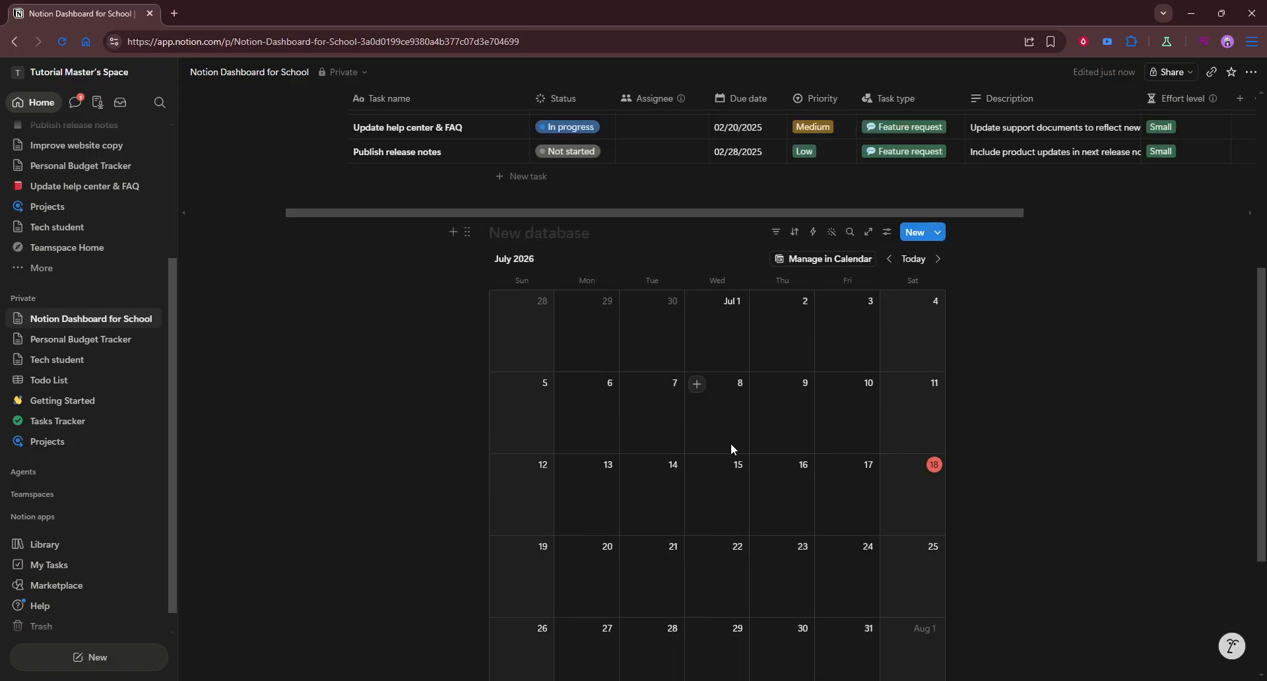